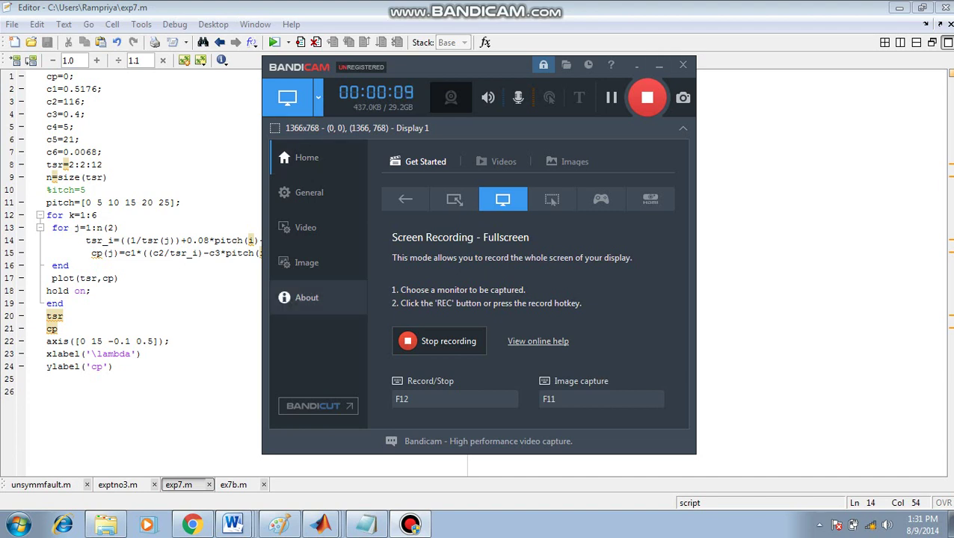
Step: Return to the exp7.m editor and move the cursor to the end of line 19
key(alt+Tab)
key(Down)
key(Down)
key(Down)
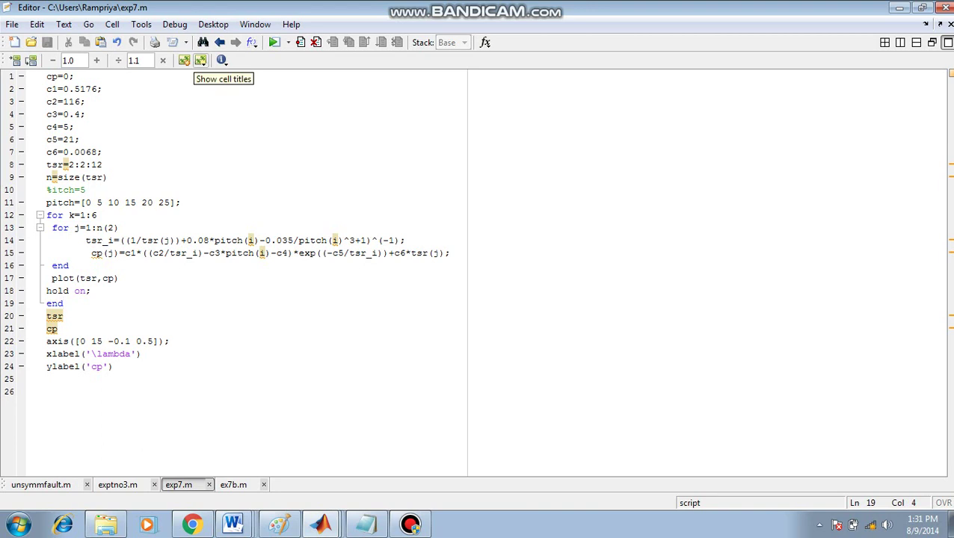
Step: Bring Figure 1 with the cp-versus-λ plot forward from the MATLAB window list
click(321, 523)
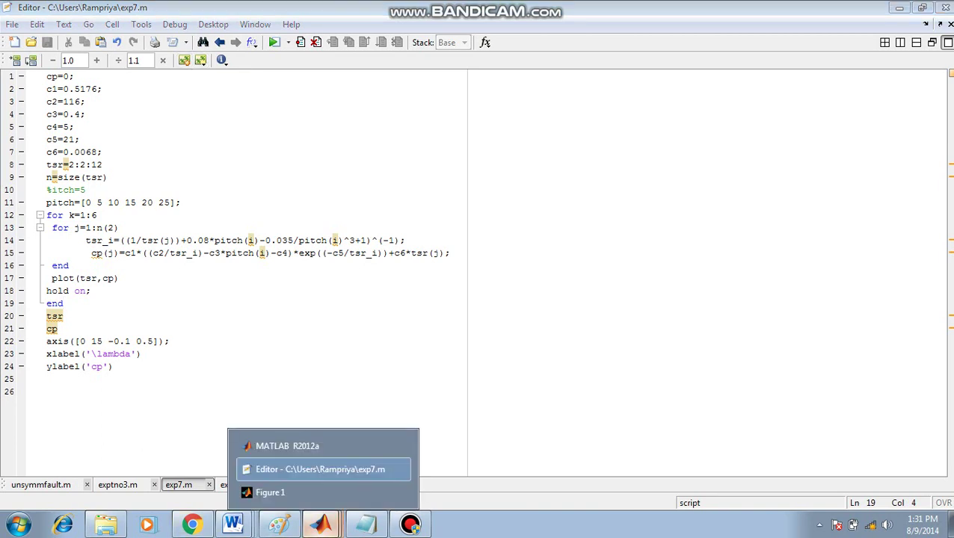
click(271, 493)
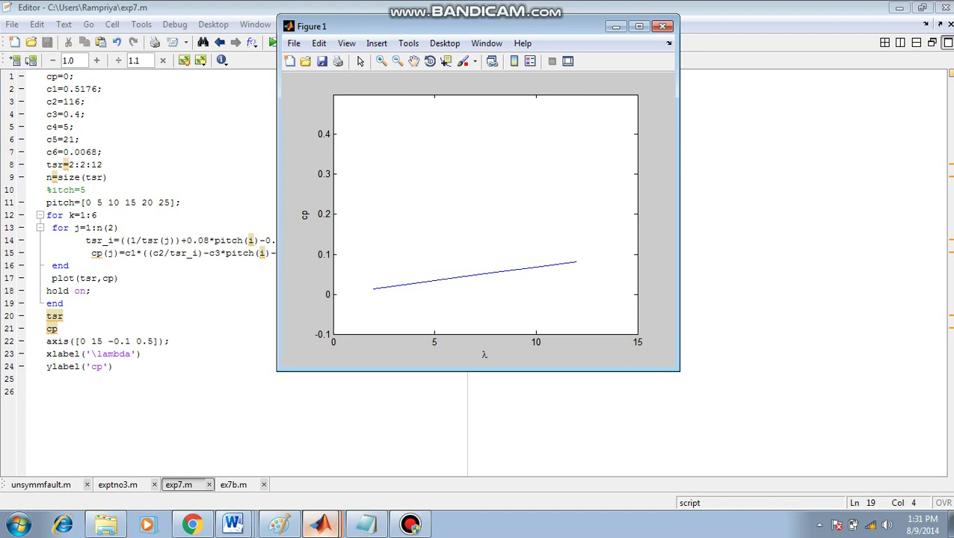
click(321, 524)
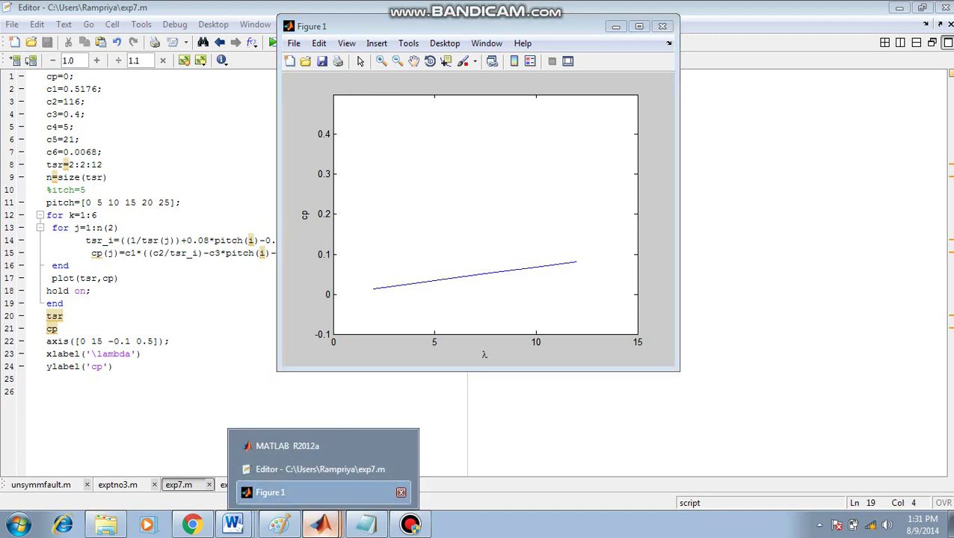
Step: Switch to the Memo Notepad turbine notes and scroll to the aerodynamic torque formula
click(192, 524)
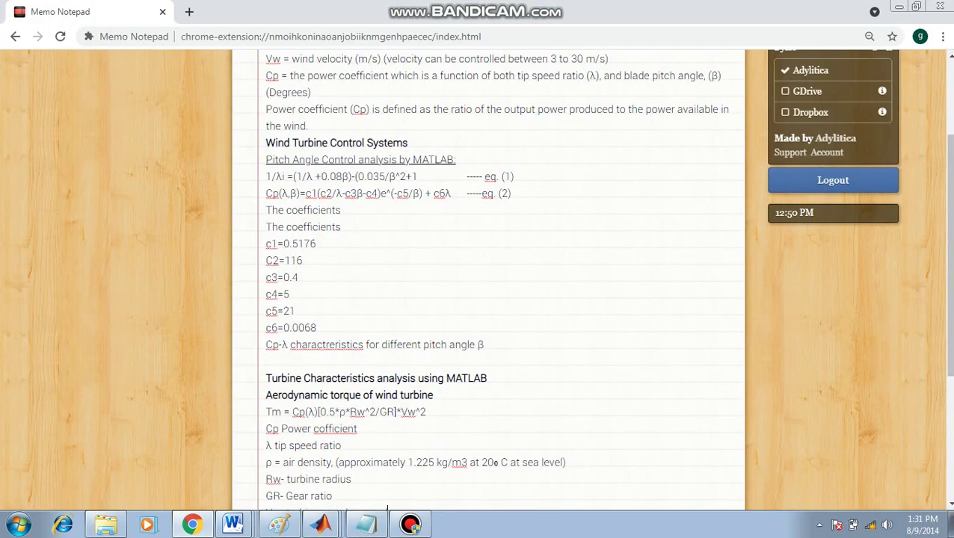
scroll(478, 279, down, 2)
scroll(386, 370, down, 1)
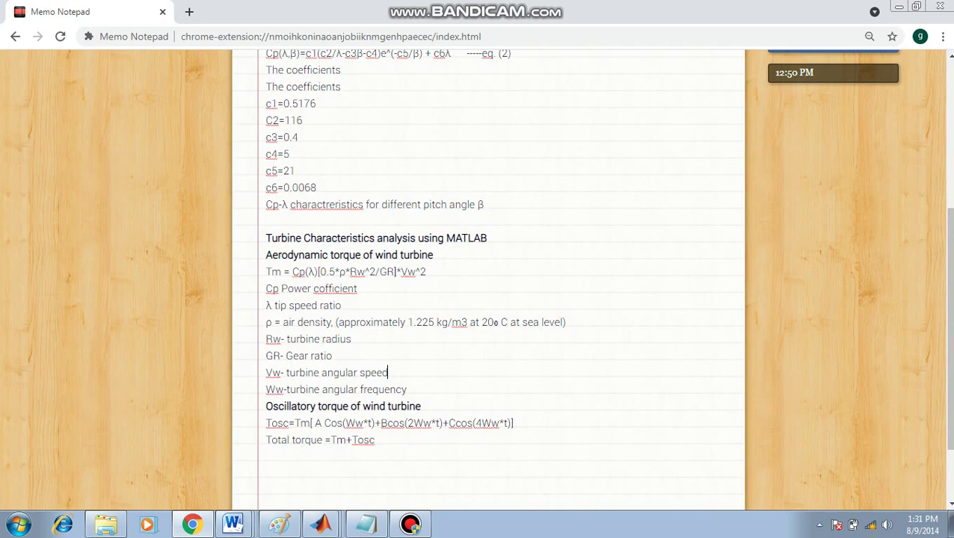
click(266, 271)
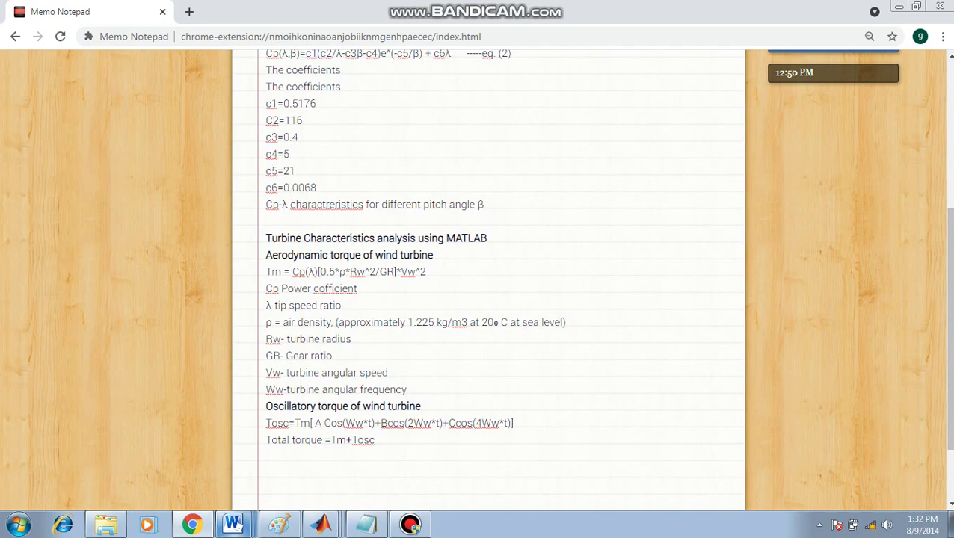
Step: Jump below the total torque equation Tm plus Tosc in the notes
key(ctrl+End)
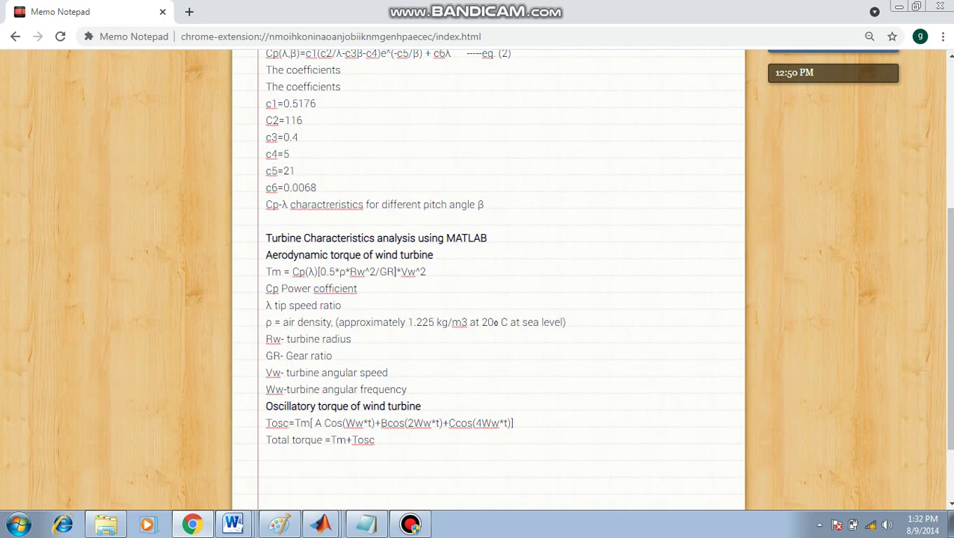
click(321, 524)
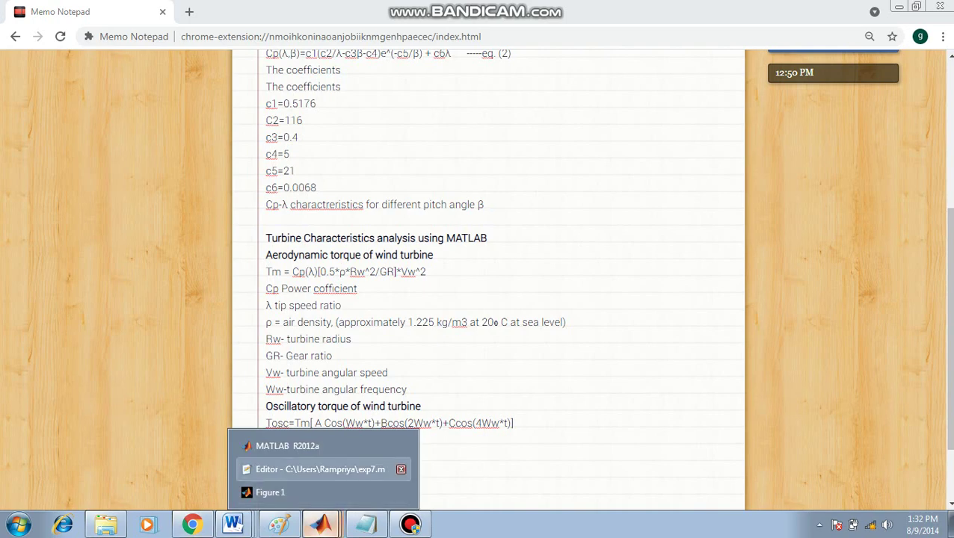
Step: Return to the MATLAB editor and switch from exp7.m to the ex7b.m torque script
click(320, 470)
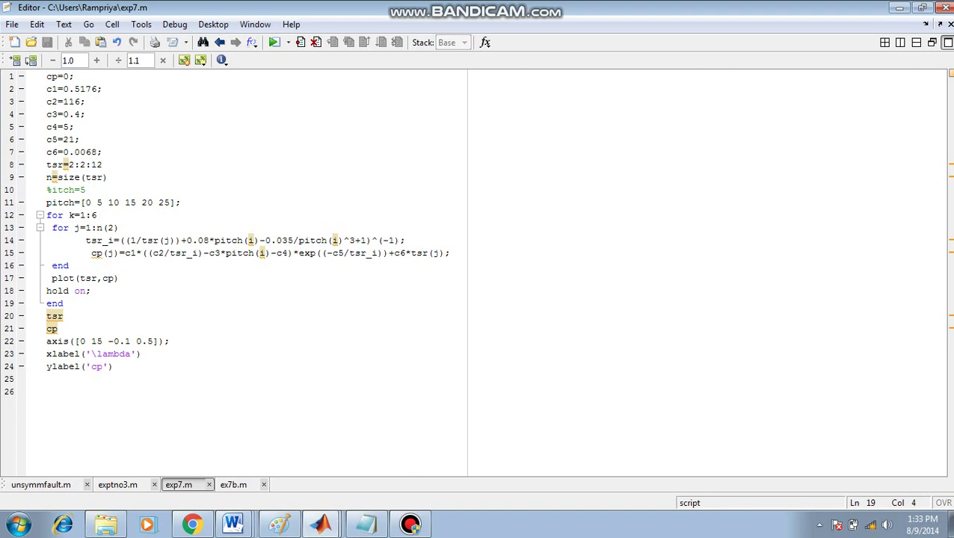
key(ctrl+End)
click(233, 485)
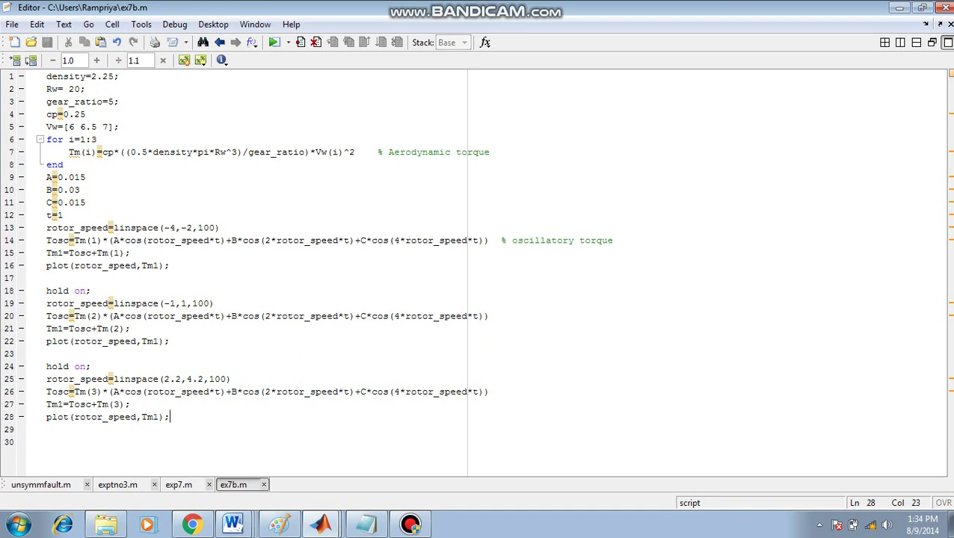
drag(46, 126, 46, 139)
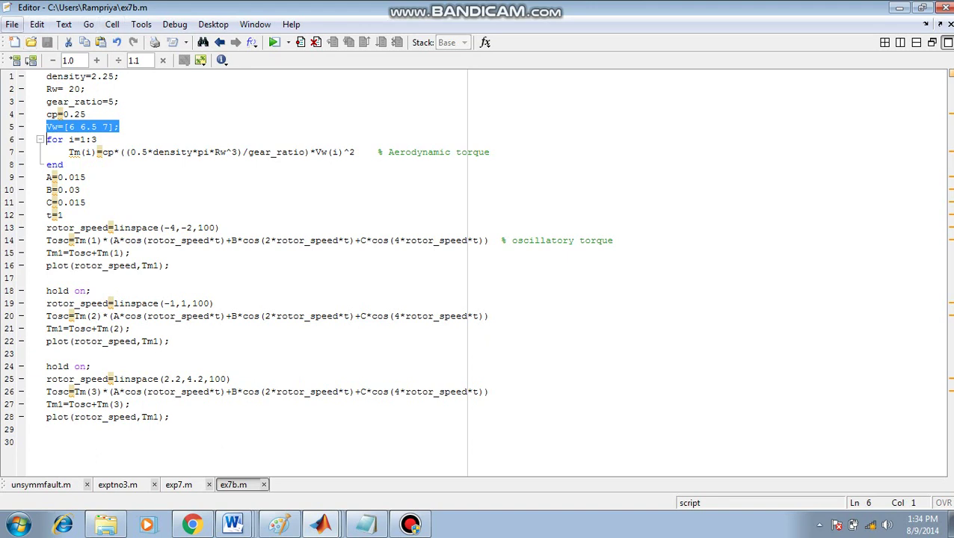
click(12, 24)
key(Escape)
Step: Minimize the old Figure 1 showing the cp plot
click(321, 523)
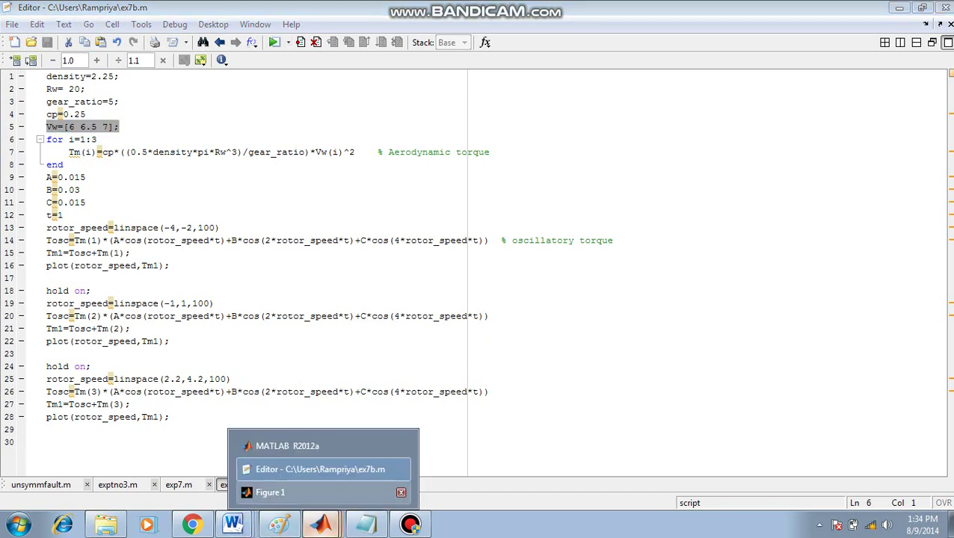
click(284, 492)
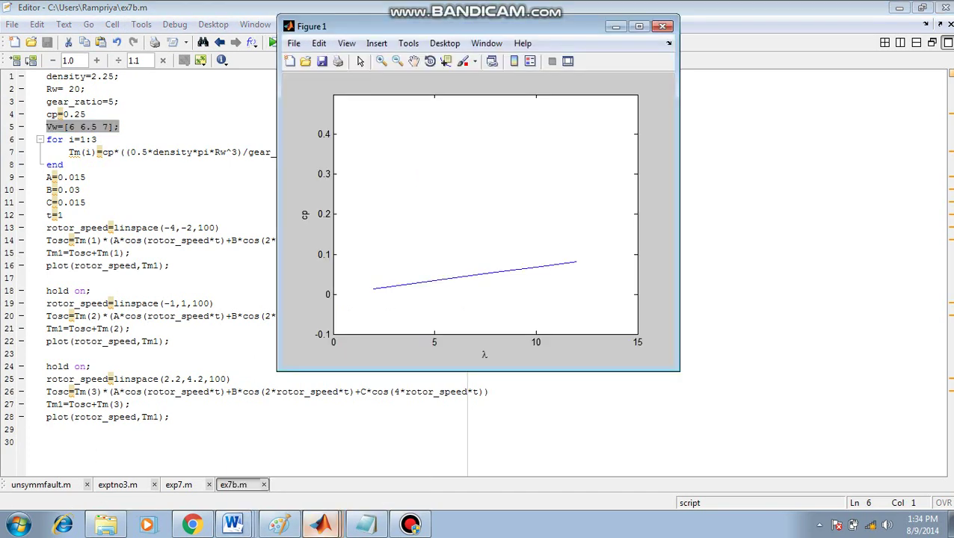
click(321, 523)
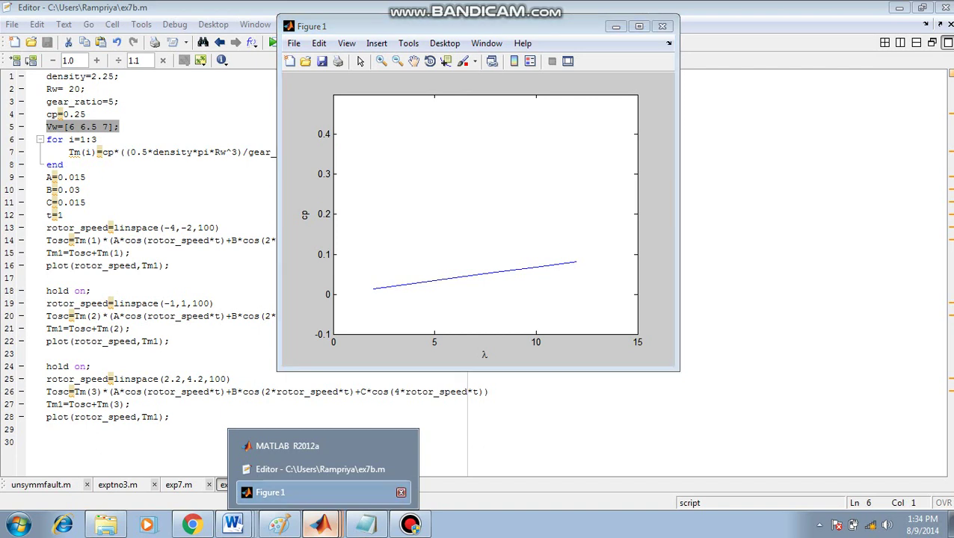
click(284, 492)
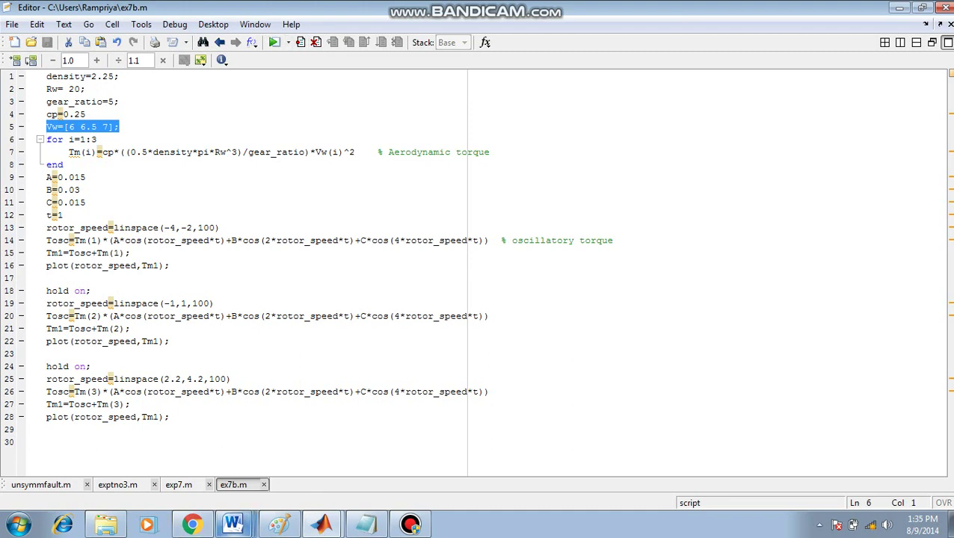
Step: Run ex7b.m with F5 to plot the three total torque curves
key(F5)
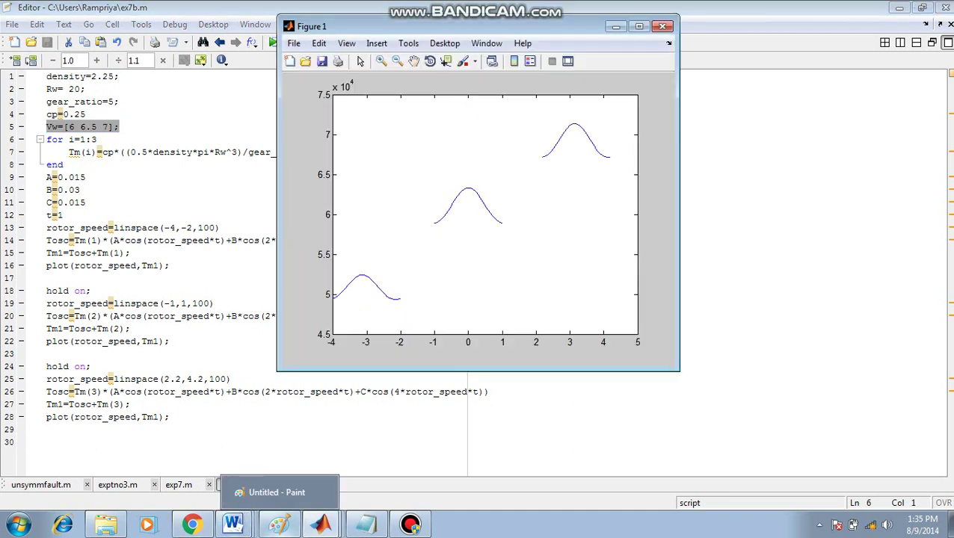